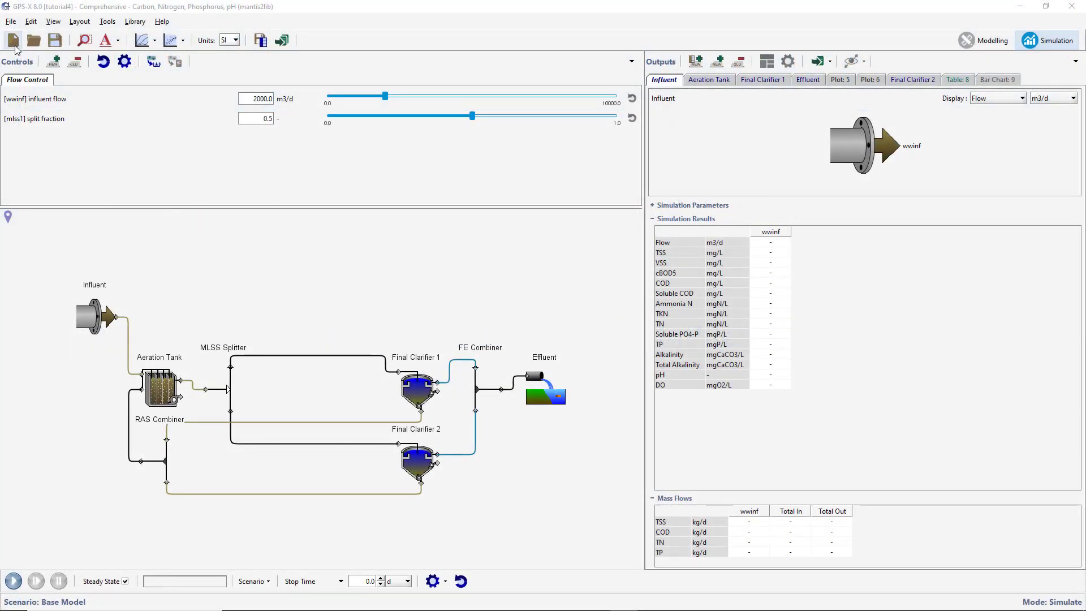
- Start a new empty layout and save it as 'tutorial5'
{"action": "left_click", "coordinate": [13, 40]}
{"action": "left_click", "coordinate": [531, 327]}
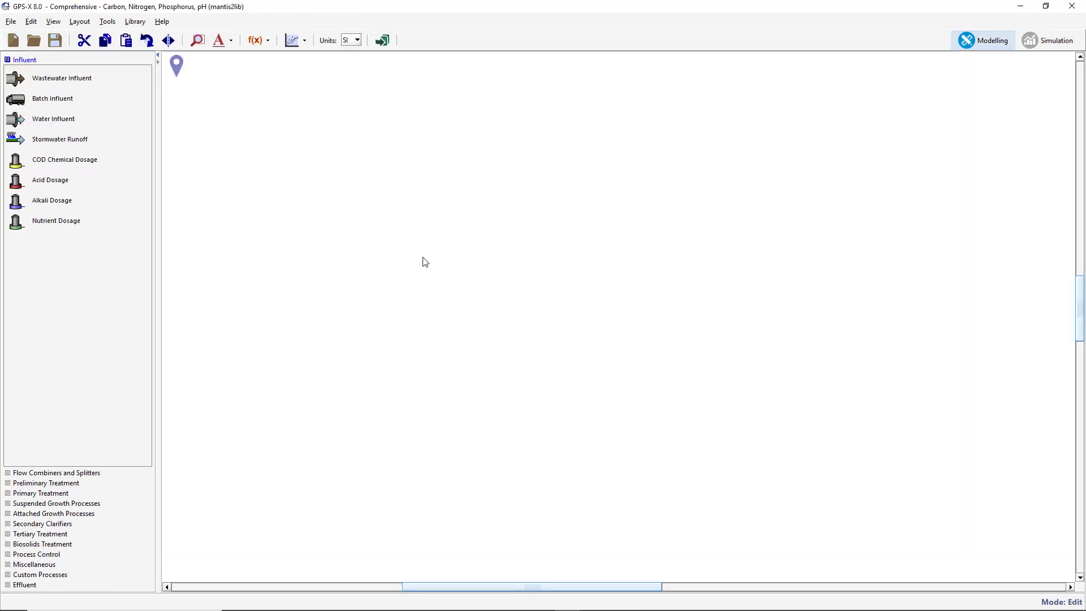
{"action": "left_click", "coordinate": [57, 43]}
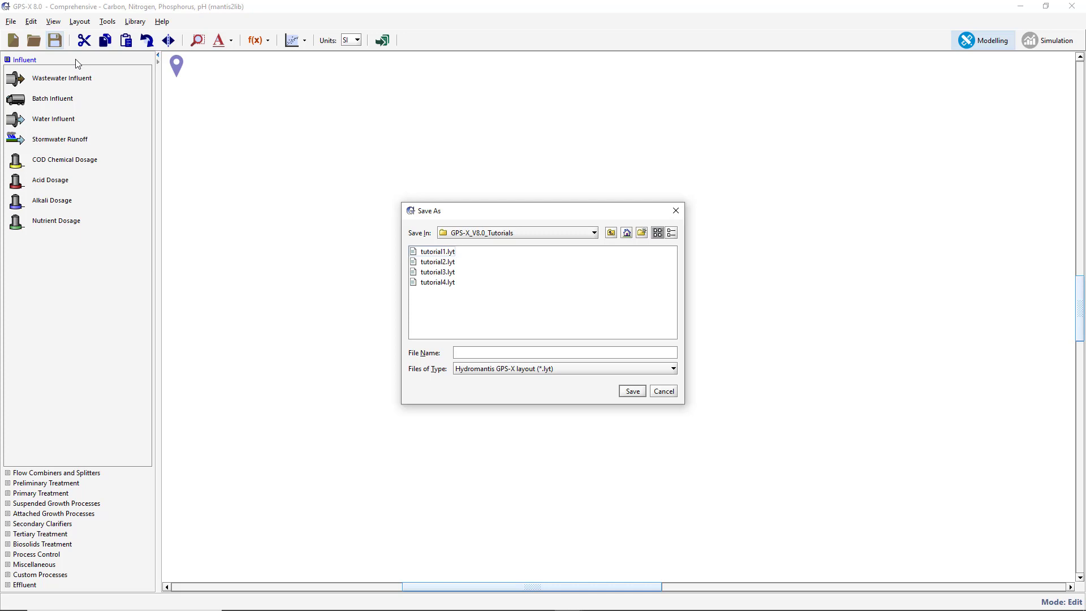
{"action": "left_click", "coordinate": [529, 353]}
{"action": "type", "text": "tutorial5"}
{"action": "left_click", "coordinate": [628, 392]}
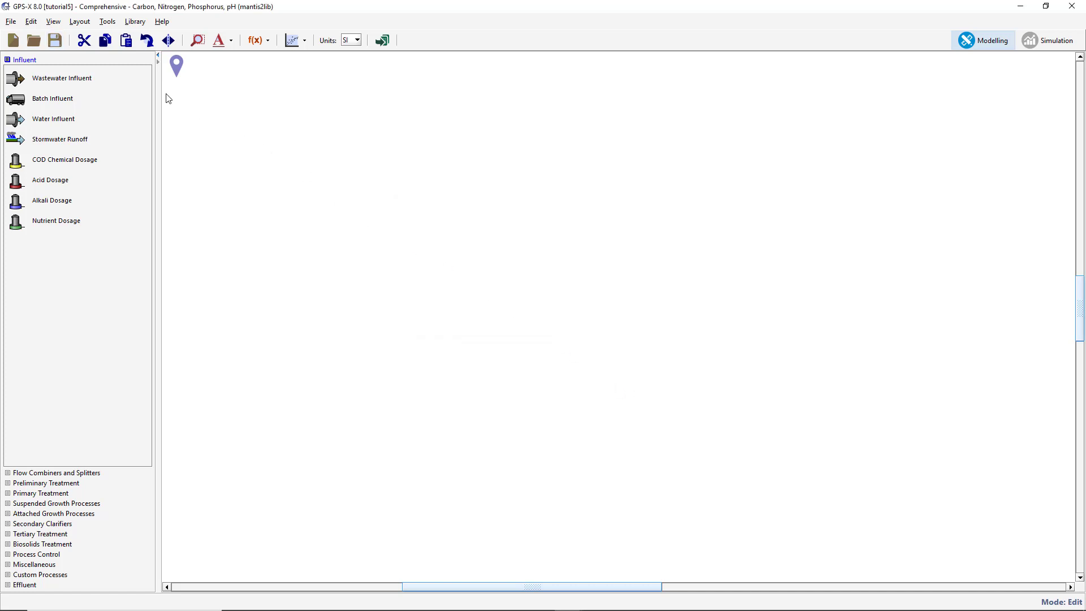
- Keep the Comprehensive carbon, nitrogen, phosphorus library, place a Wastewater Influent, and switch to Simulation
{"action": "left_click", "coordinate": [126, 22]}
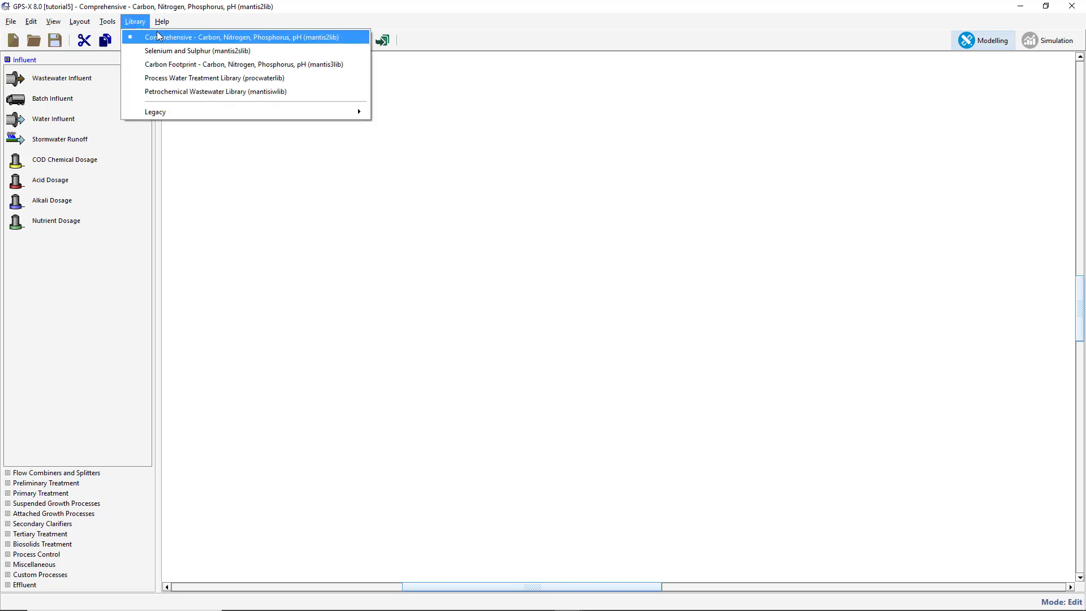
{"action": "left_click", "coordinate": [160, 36]}
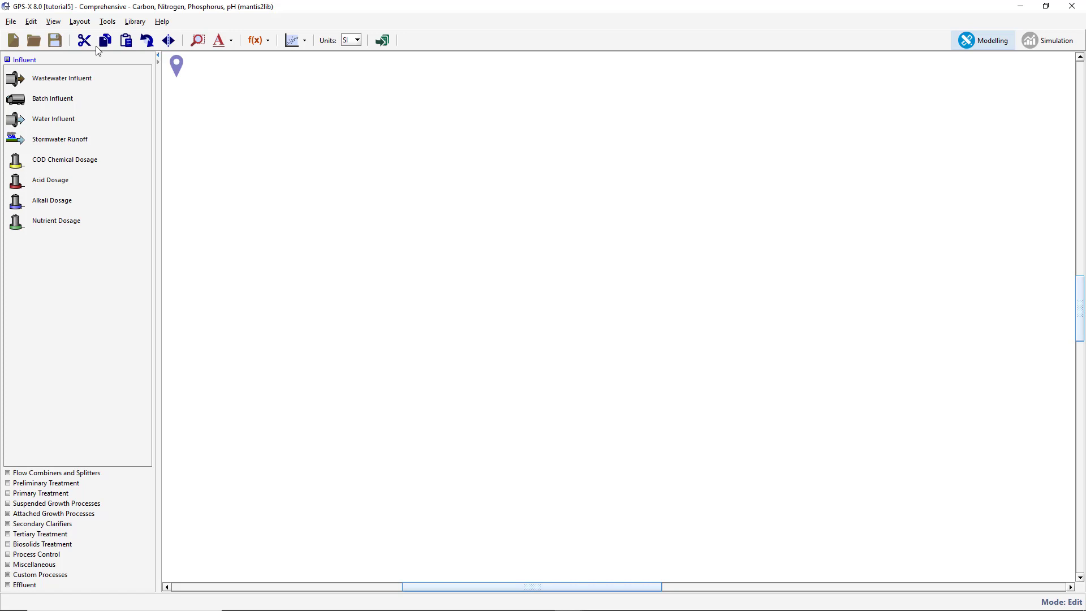
{"action": "left_click_drag", "start_coordinate": [41, 80], "coordinate": [123, 101]}
{"action": "left_click_drag", "start_coordinate": [527, 273], "coordinate": [527, 273]}
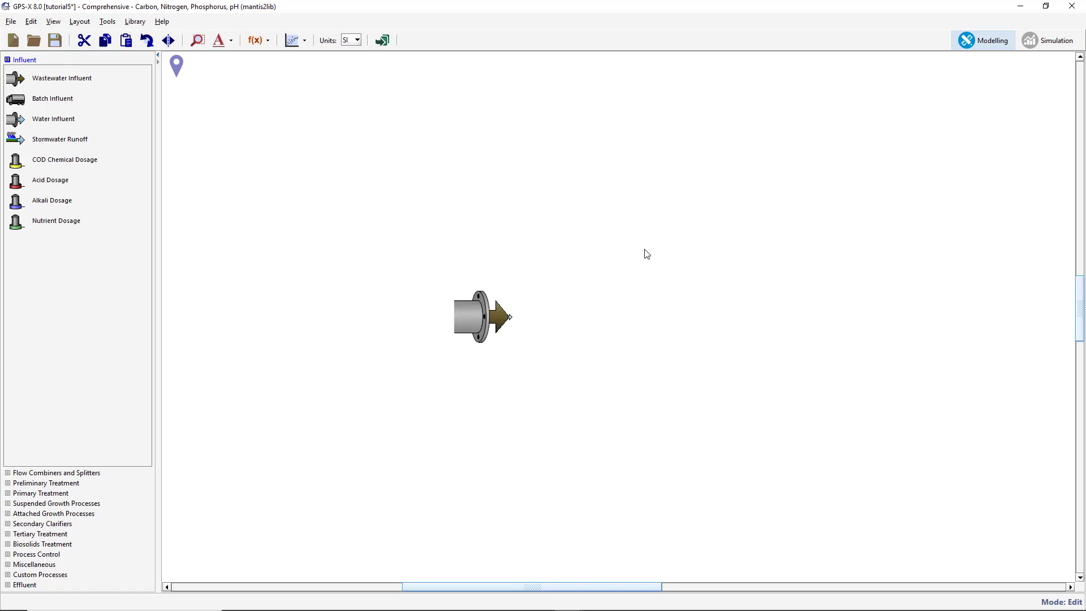
{"action": "left_click", "coordinate": [1040, 53]}
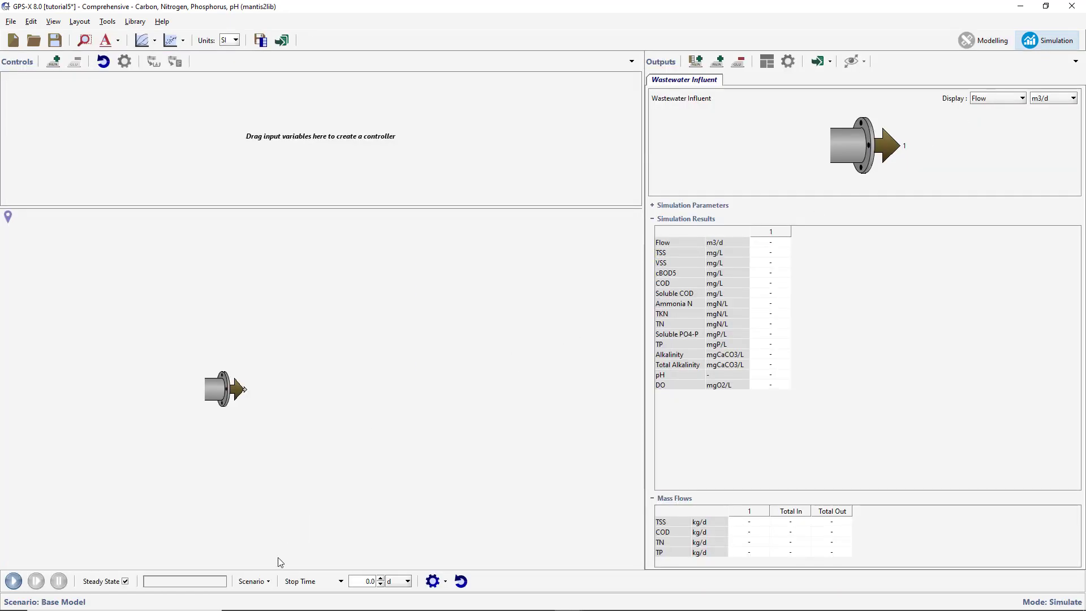
- Create a new scenario named 'Influent' from the Base Model
{"action": "left_click", "coordinate": [252, 581]}
{"action": "left_click", "coordinate": [286, 496]}
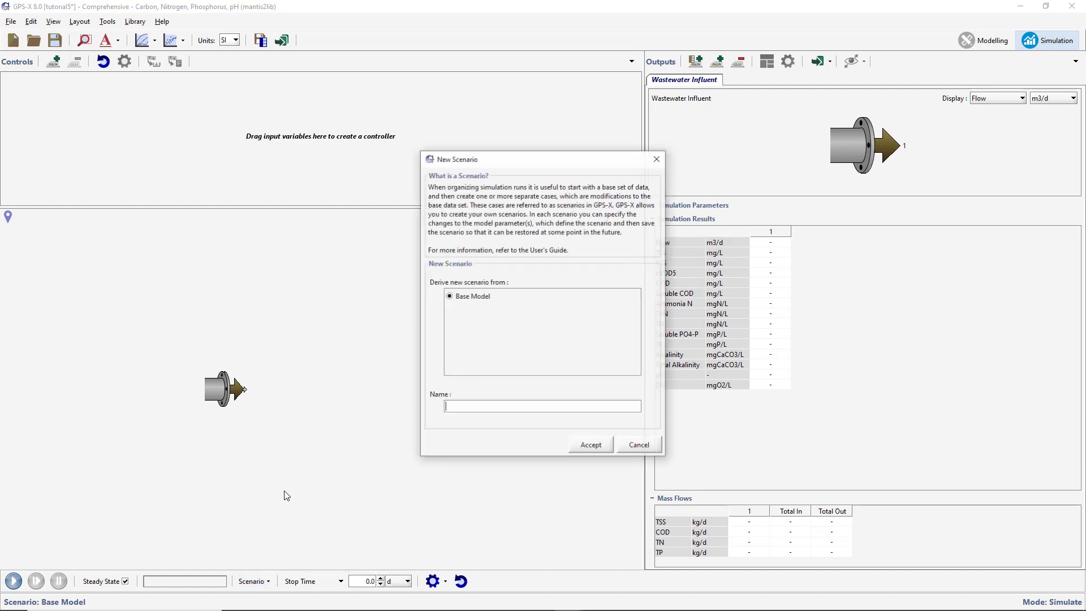
{"action": "type", "text": "Influent"}
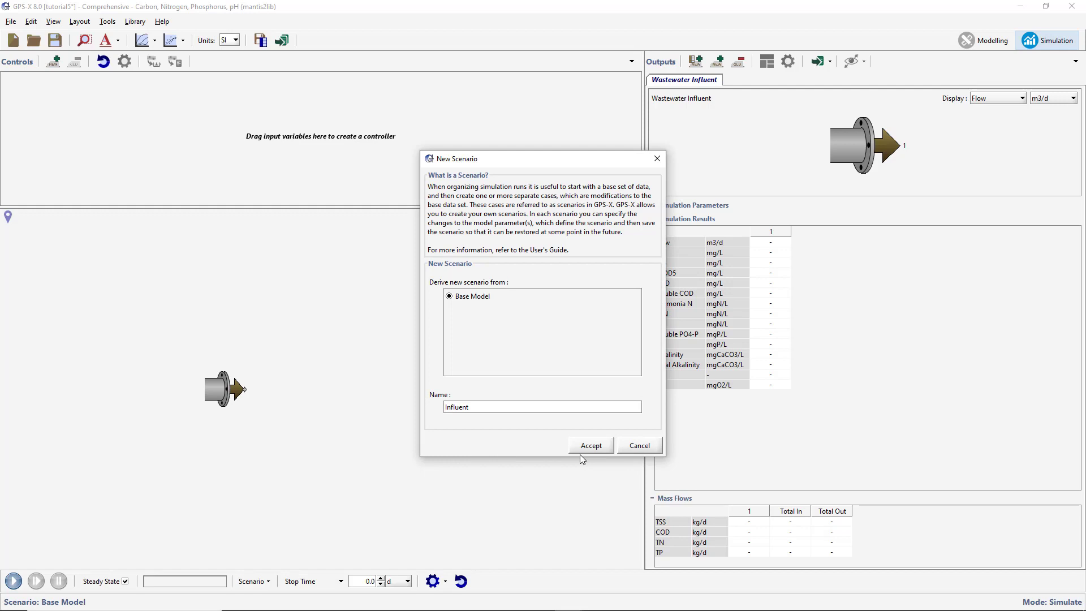
{"action": "left_click", "coordinate": [592, 448]}
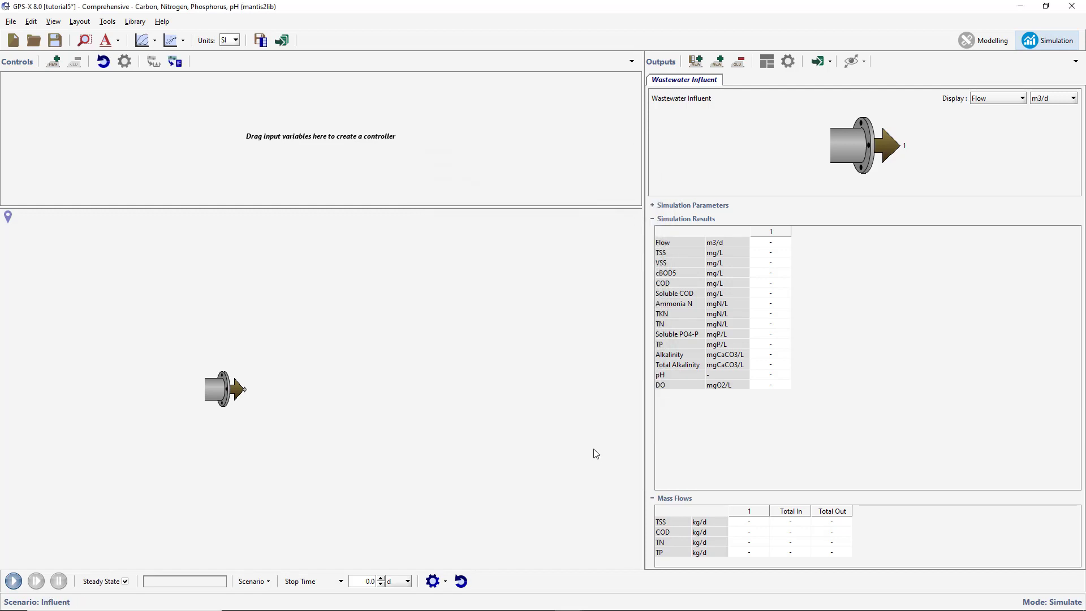
- Open the influent's composition in the Influent Advisor and expand Other Soluble Gases
{"action": "right_click", "coordinate": [225, 395]}
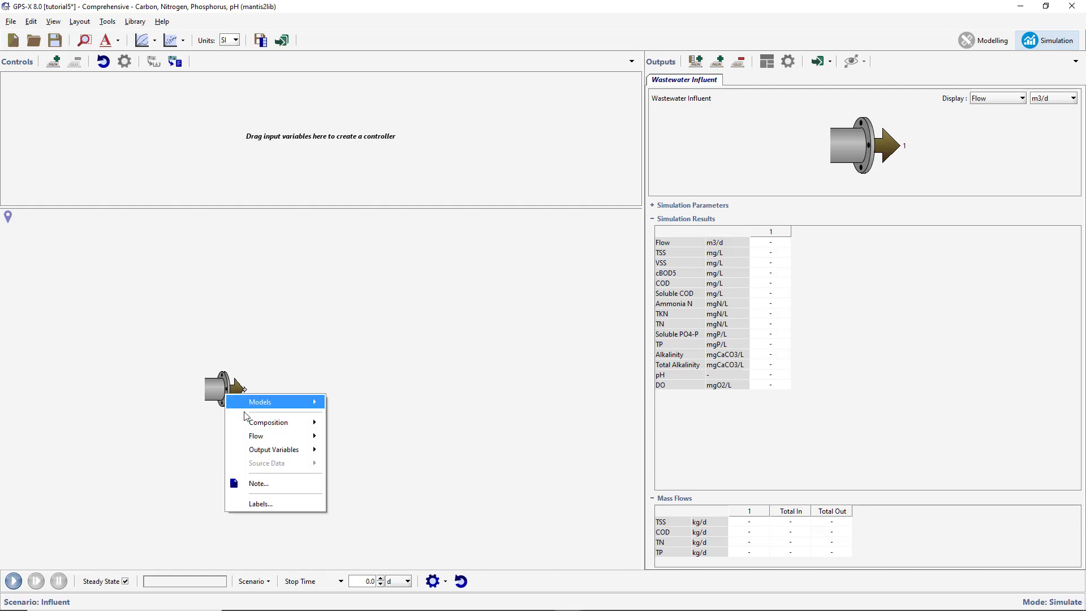
{"action": "mouse_move", "coordinate": [272, 421]}
{"action": "left_click", "coordinate": [355, 421]}
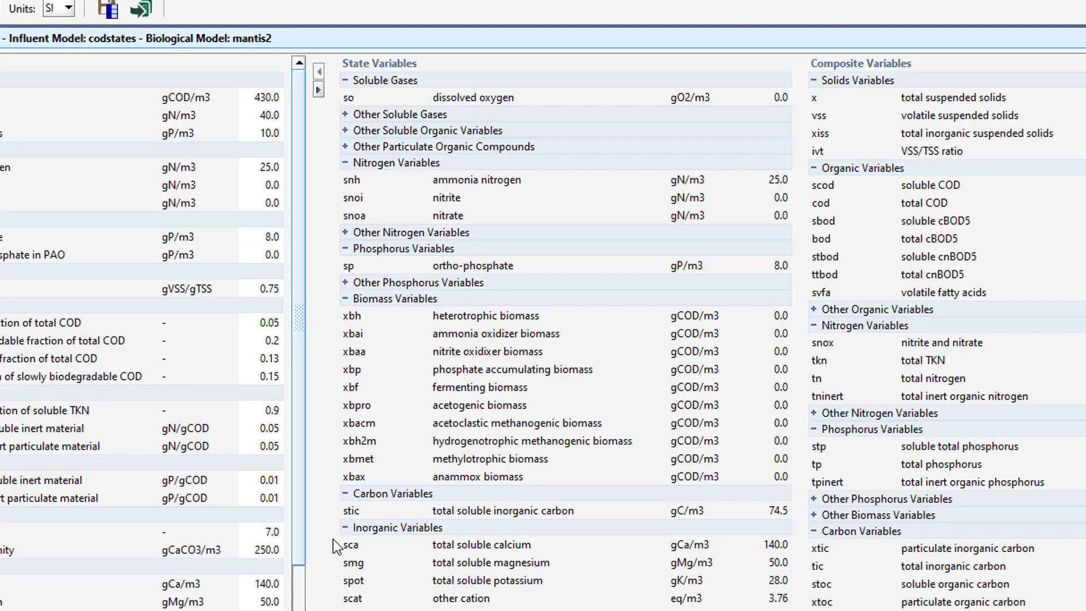
{"action": "double_click", "coordinate": [429, 117]}
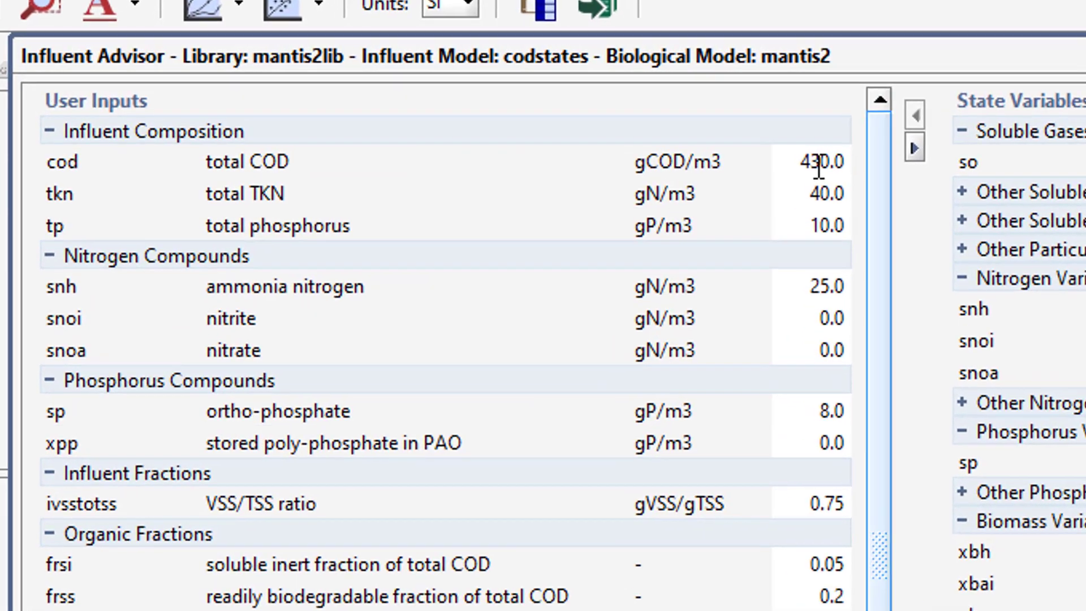
- Enter total COD 365, total TKN 36 and ammonia nitrogen 26 in the User Inputs
{"action": "left_click", "coordinate": [362, 97]}
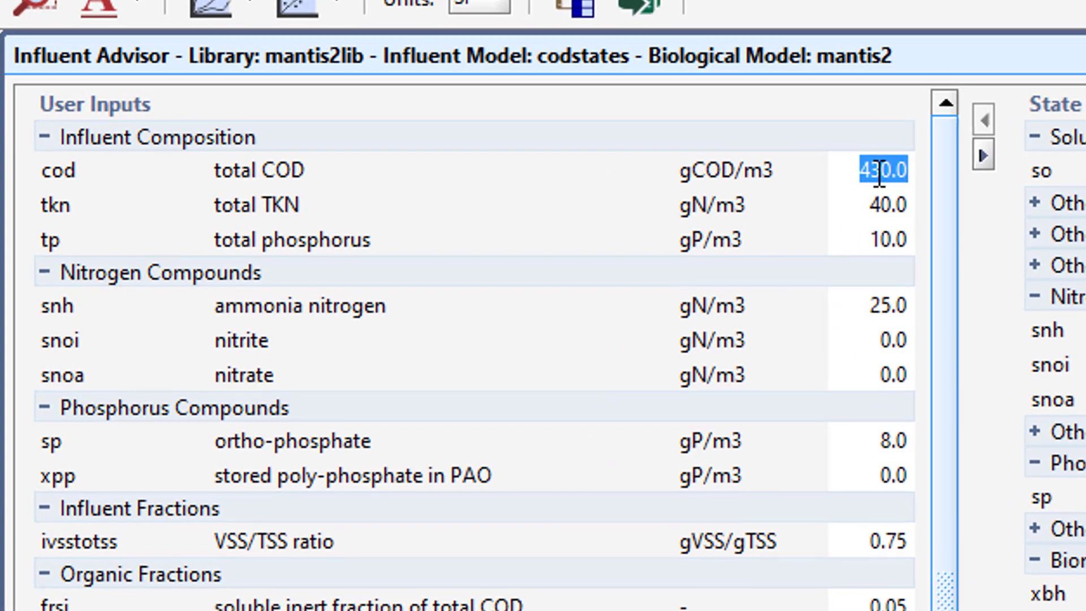
{"action": "type", "text": "365"}
{"action": "left_click", "coordinate": [886, 214]}
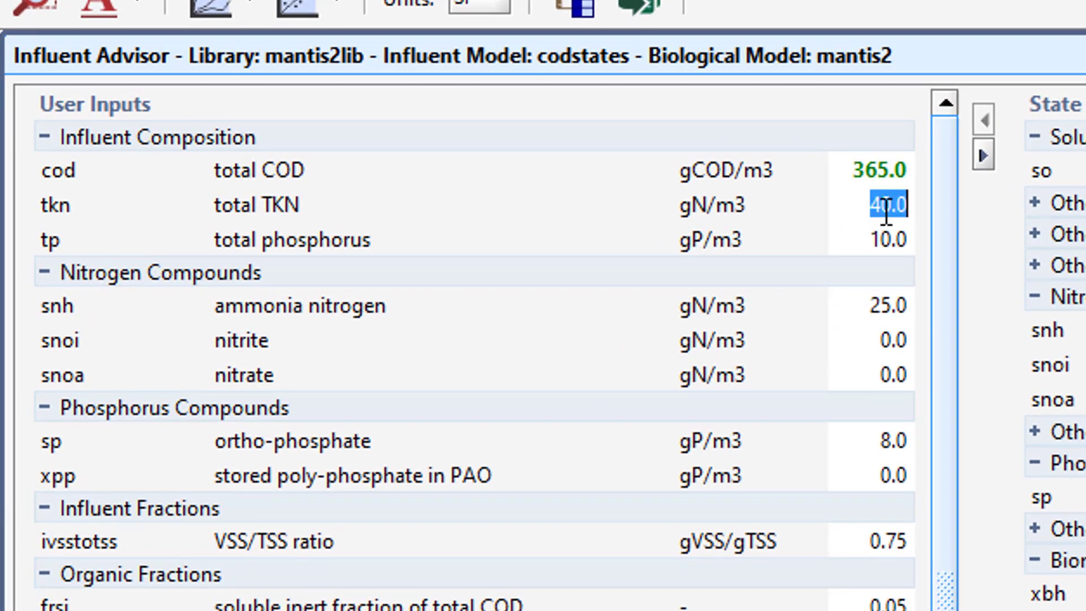
{"action": "type", "text": "36"}
{"action": "left_click", "coordinate": [898, 296]}
{"action": "type", "text": "26"}
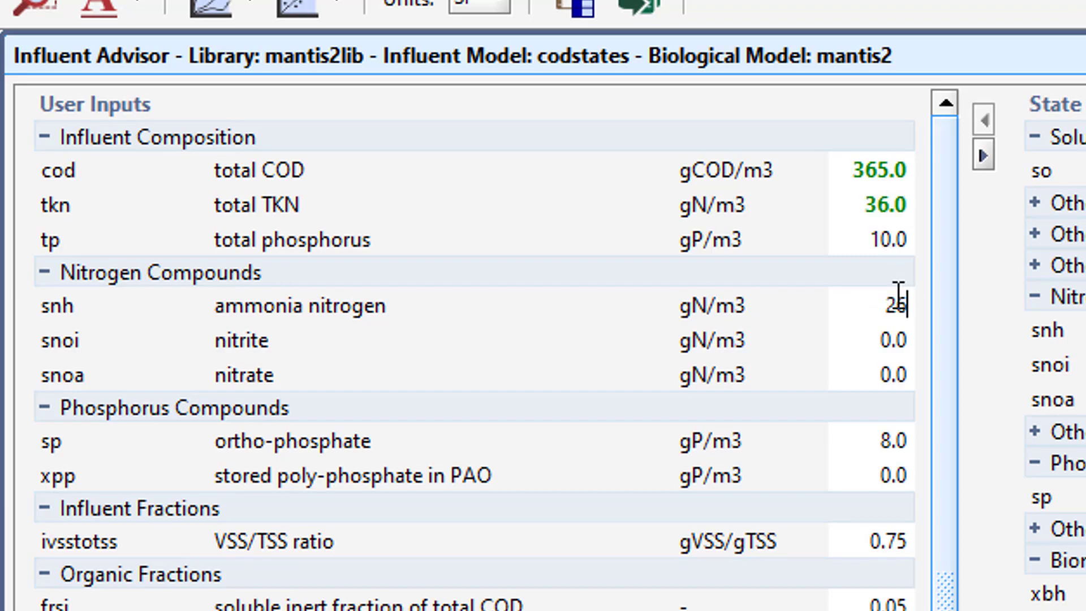
{"action": "key", "text": "Return"}
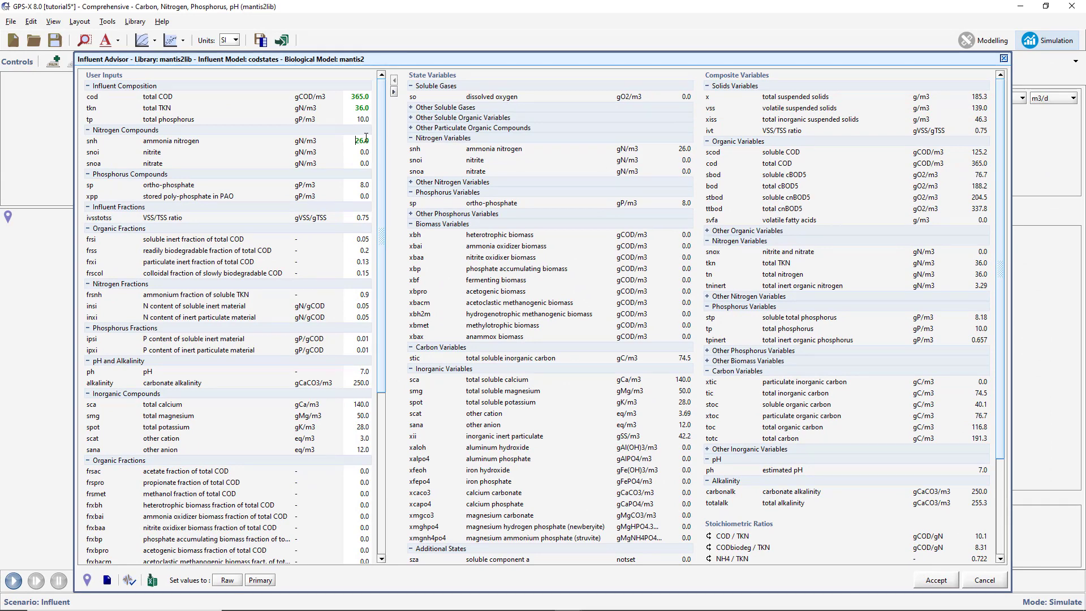
- Commit ammonia nitrogen 26, then display vss's contributing state variables and its full equation
{"action": "key", "text": "Return"}
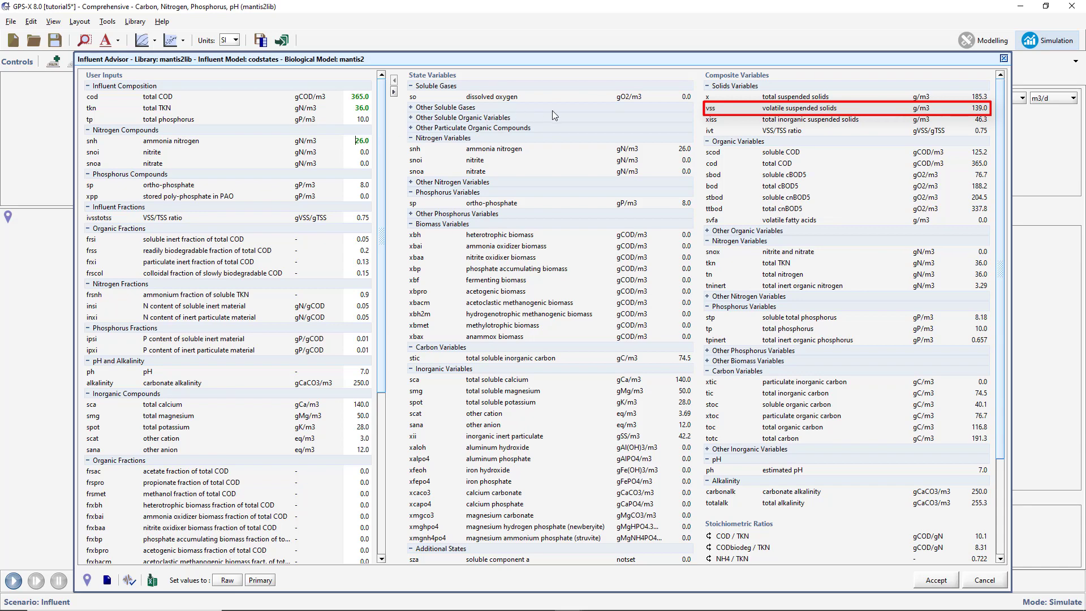
{"action": "left_click", "coordinate": [715, 110]}
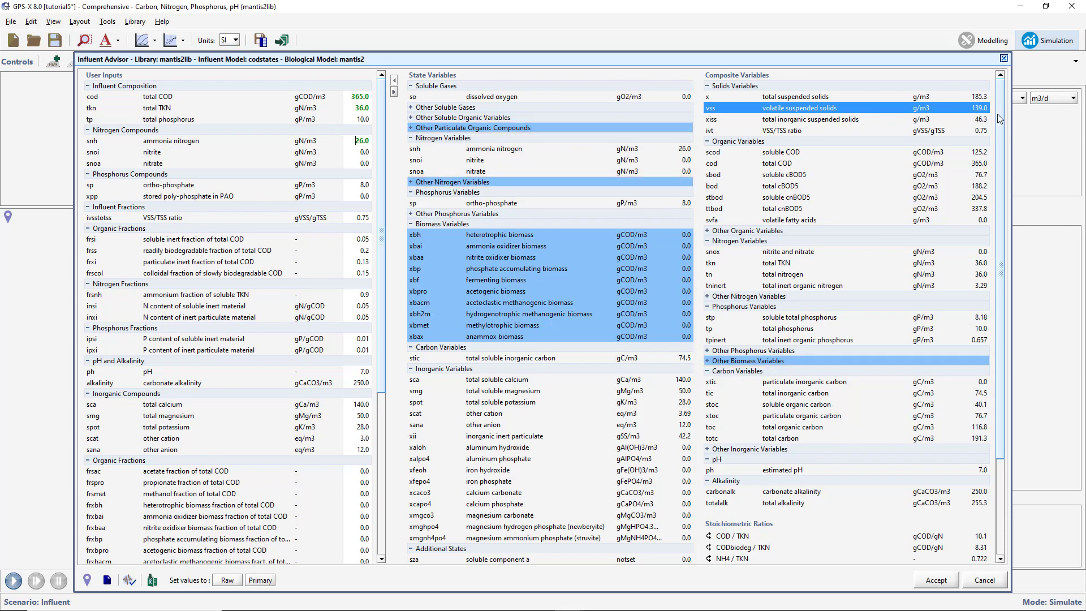
{"action": "left_click_drag", "start_coordinate": [999, 119], "coordinate": [1006, 219]}
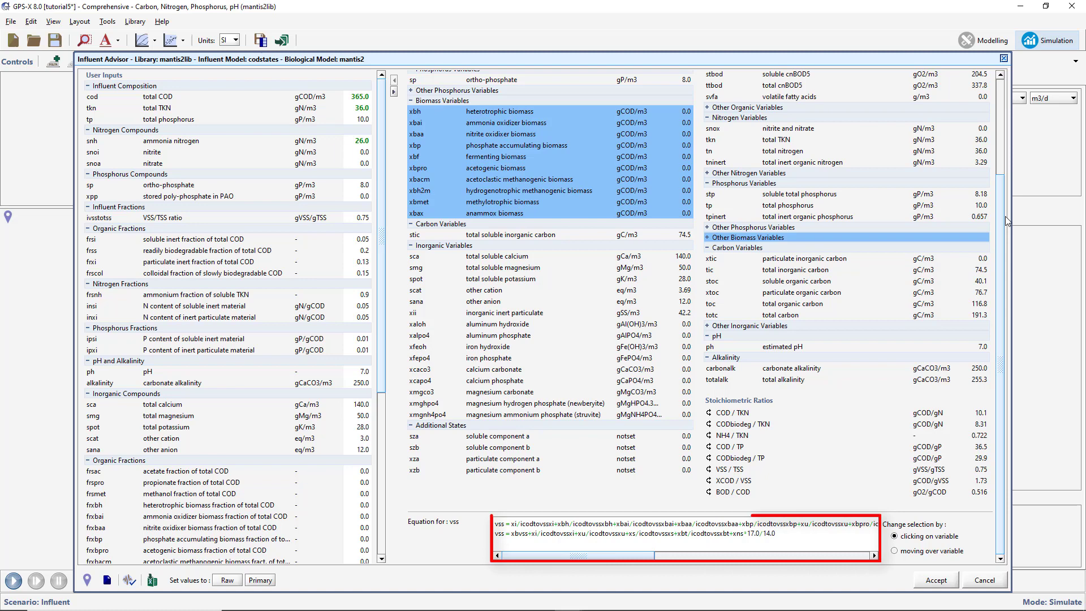
{"action": "mouse_move", "coordinate": [609, 556]}
{"action": "left_mouse_down"}
{"action": "mouse_move", "coordinate": [819, 547]}
{"action": "mouse_move", "coordinate": [590, 551]}
{"action": "left_mouse_up"}
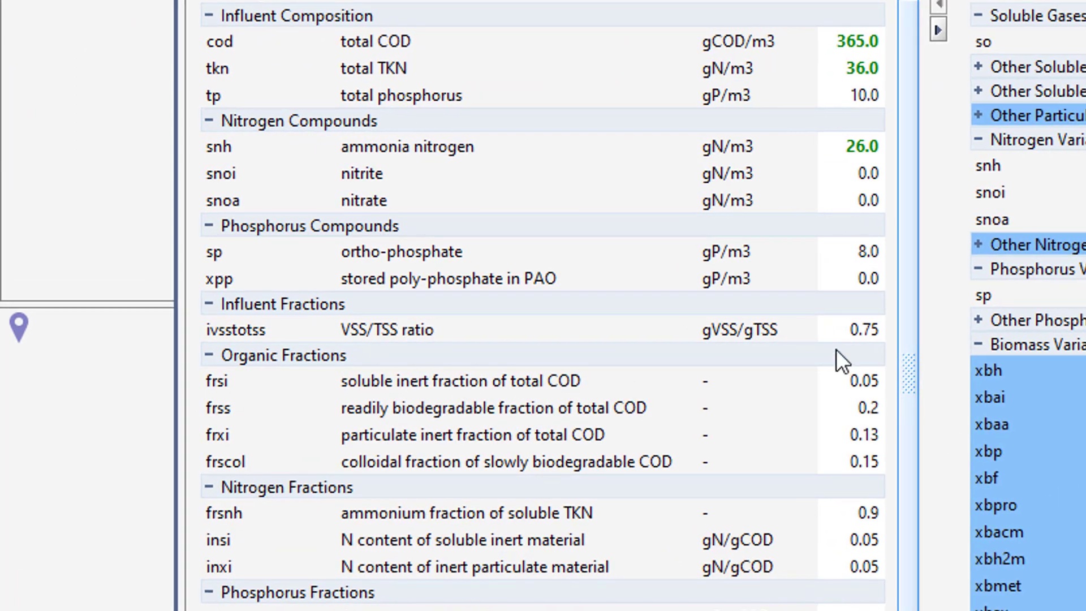
{"action": "left_click", "coordinate": [836, 329]}
{"action": "type", "text": "0.8"}
{"action": "key", "text": "Return"}
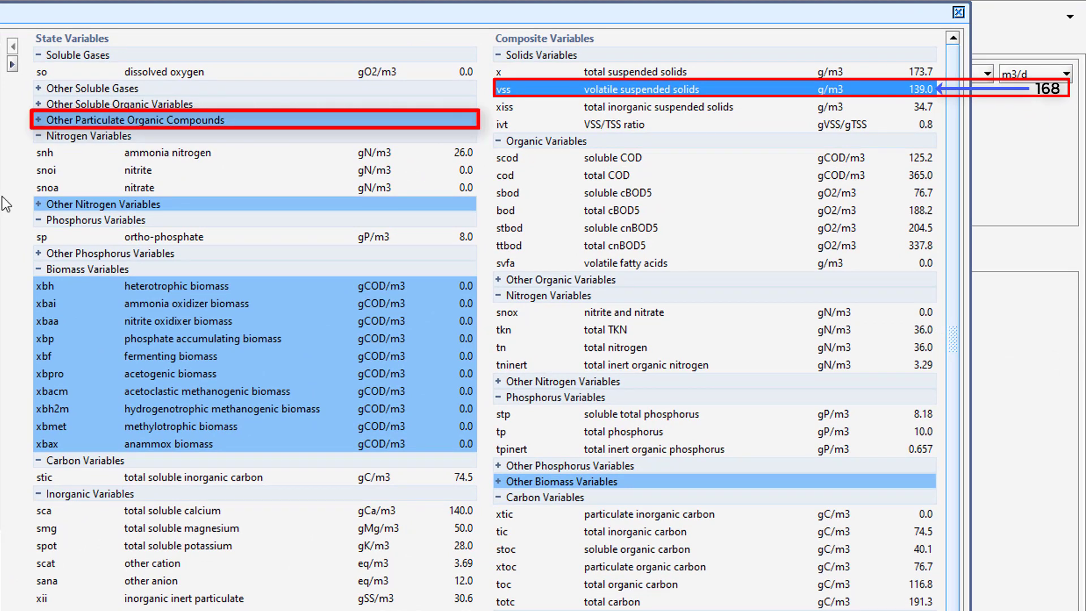
{"action": "double_click", "coordinate": [62, 120]}
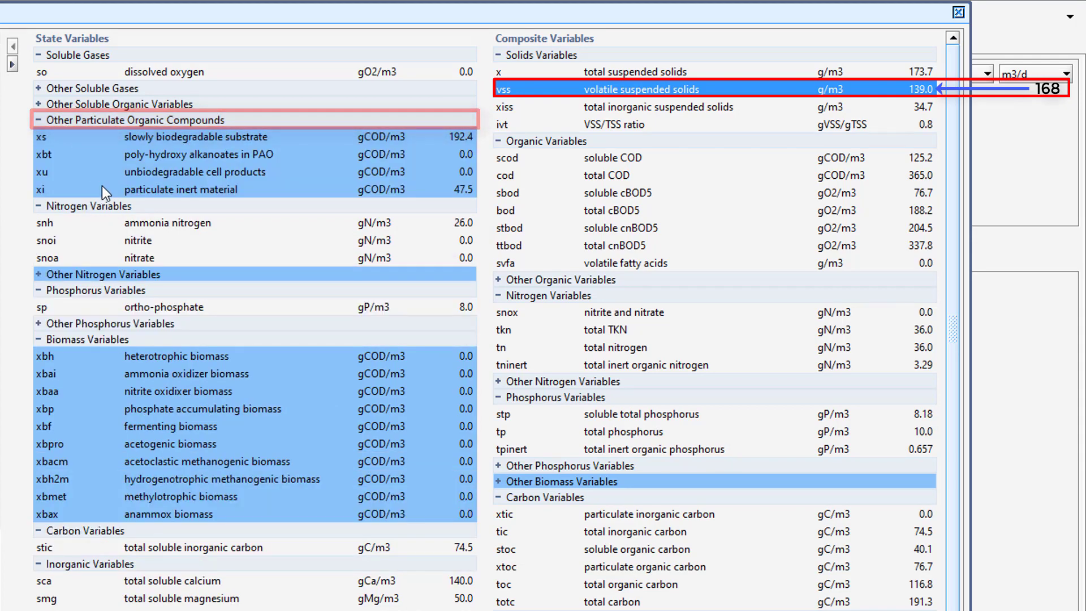
{"action": "left_click", "coordinate": [104, 189]}
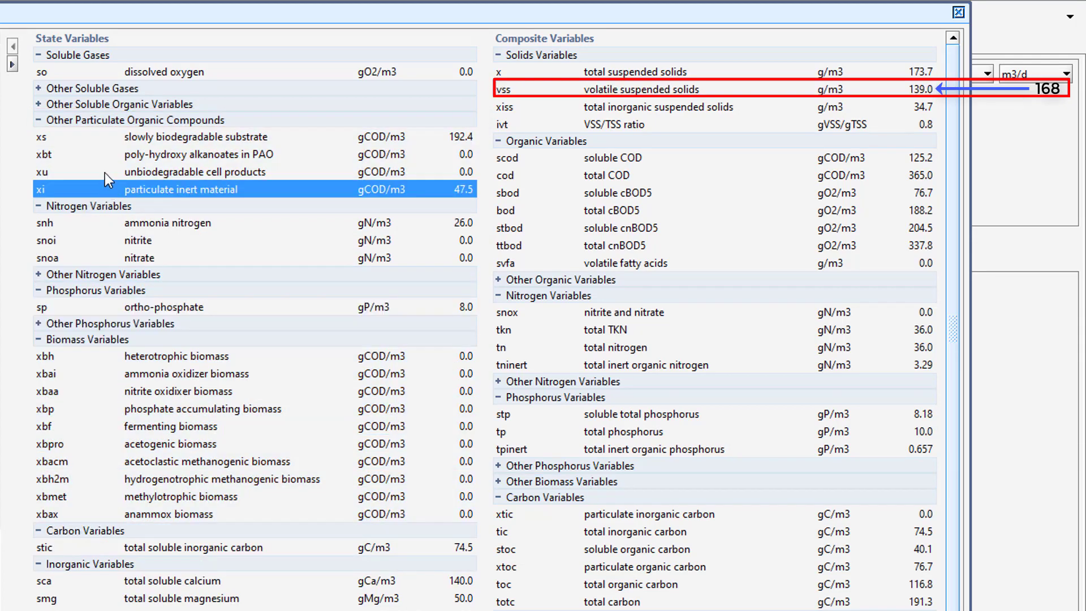
{"action": "left_click", "coordinate": [104, 172]}
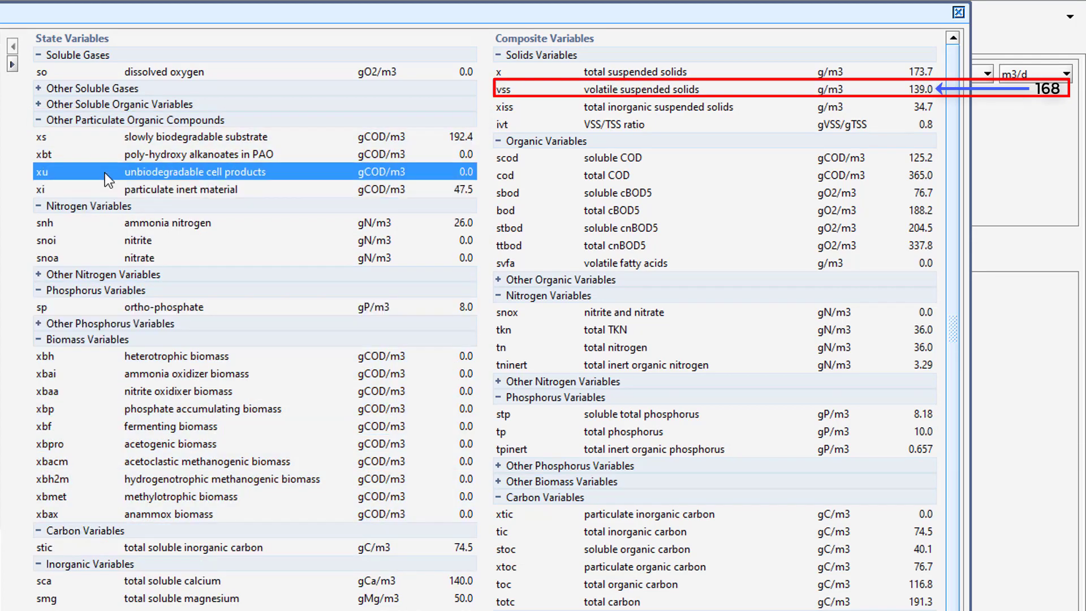
{"action": "left_click", "coordinate": [101, 137]}
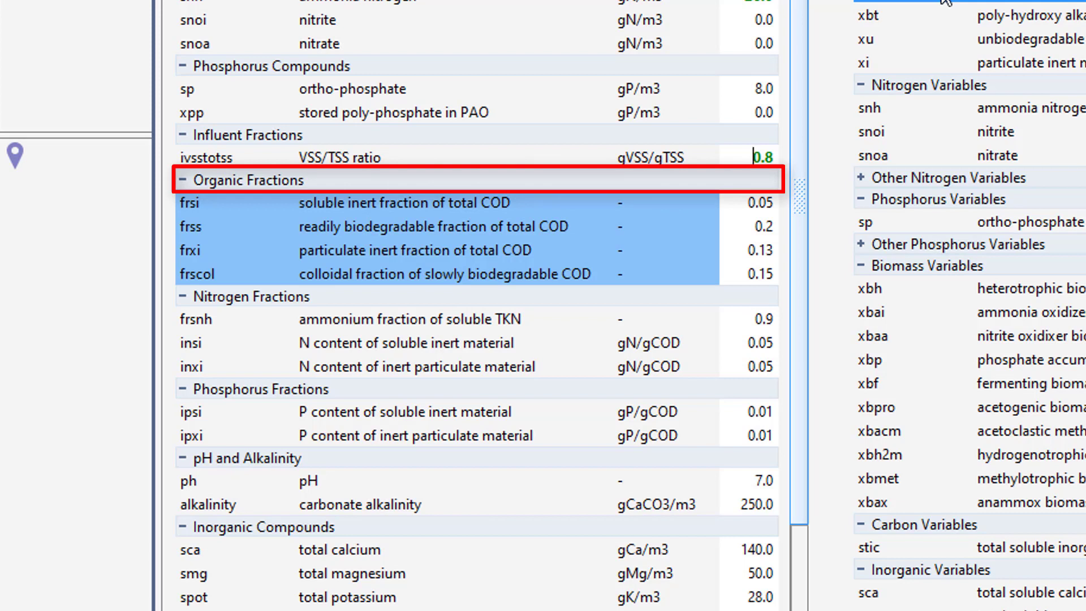
- Enter organic fractions frsi 0.02, frss 0.15 and frscol 0.05
{"action": "left_click", "coordinate": [766, 199]}
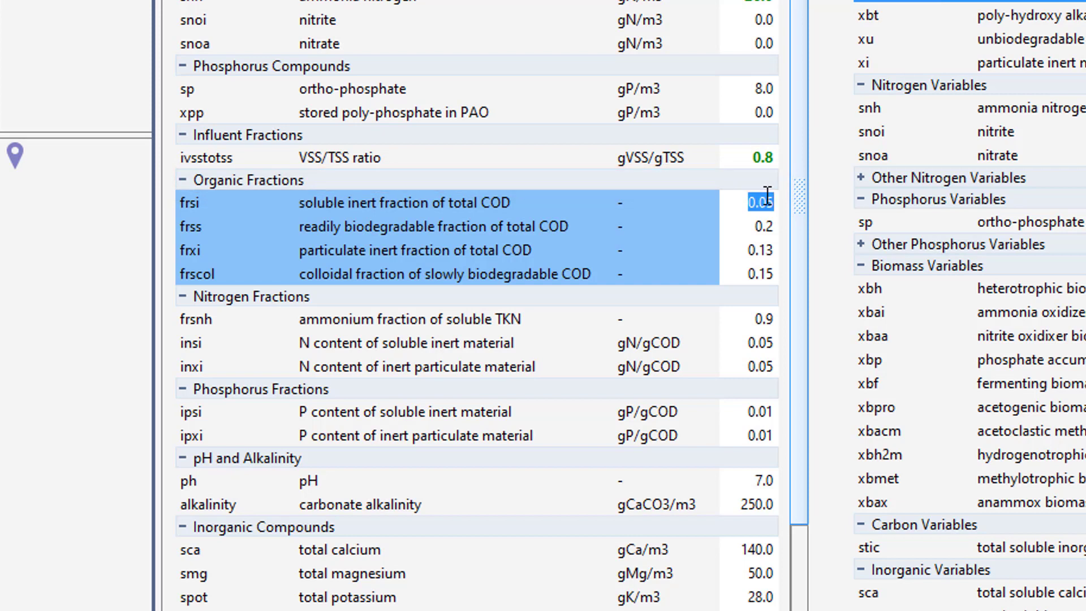
{"action": "type", "text": "0.02"}
{"action": "left_click", "coordinate": [767, 225]}
{"action": "type", "text": "0.15"}
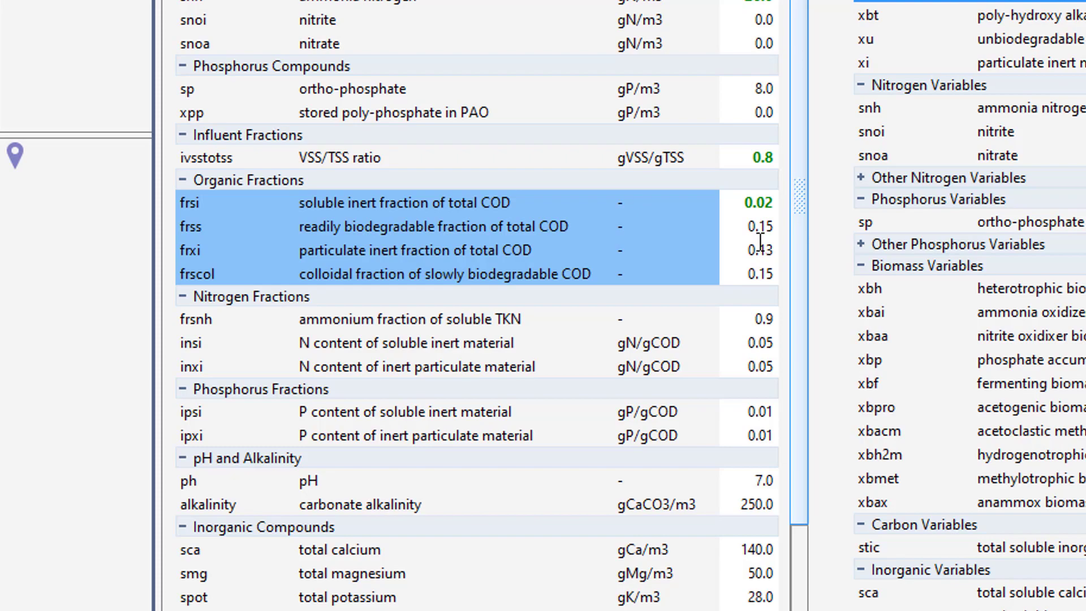
{"action": "left_click", "coordinate": [755, 274]}
{"action": "type", "text": "0.05"}
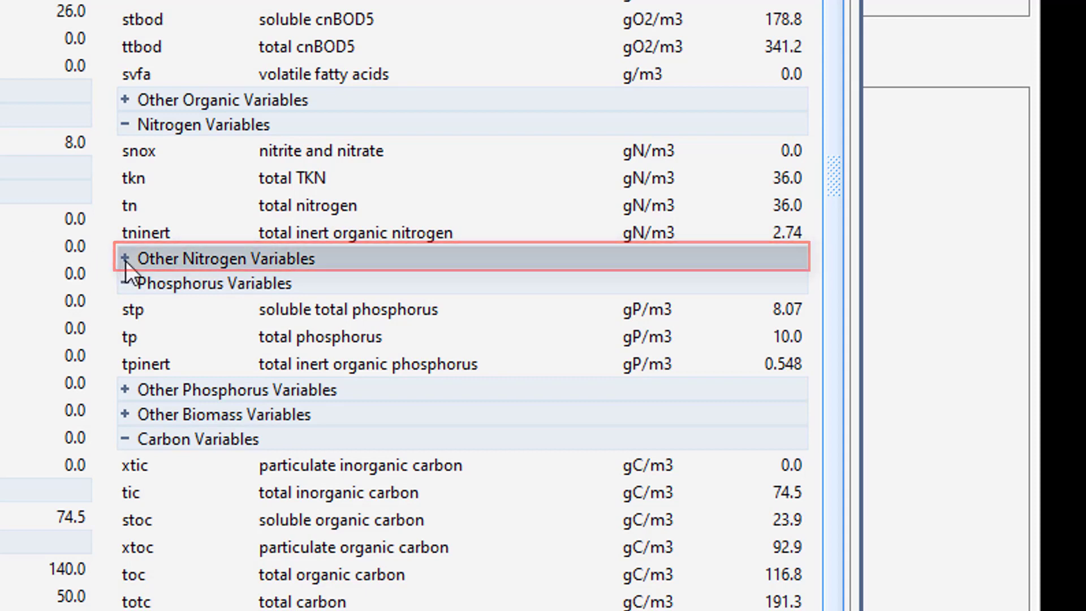
- Expand the other nitrogen and other soluble organic groups, then select stkn and si
{"action": "left_click", "coordinate": [125, 260]}
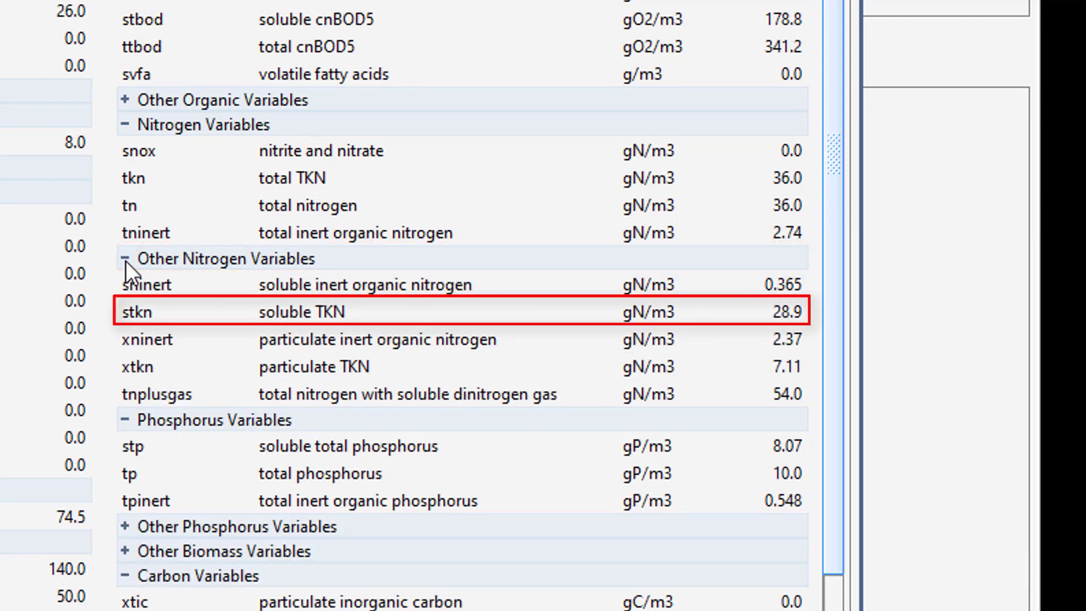
{"action": "left_click", "coordinate": [149, 319]}
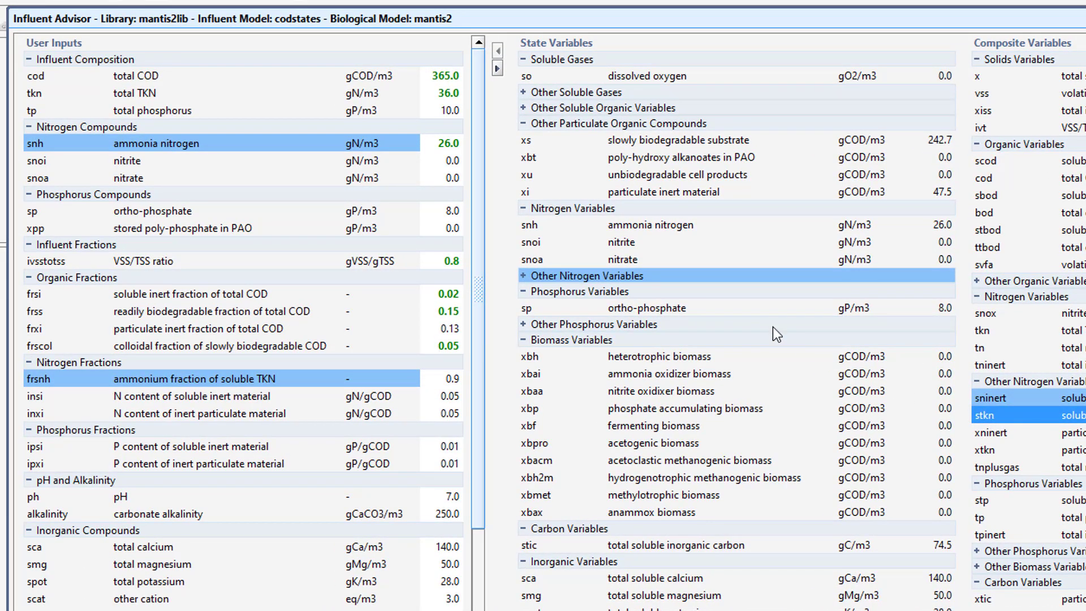
{"action": "double_click", "coordinate": [608, 271]}
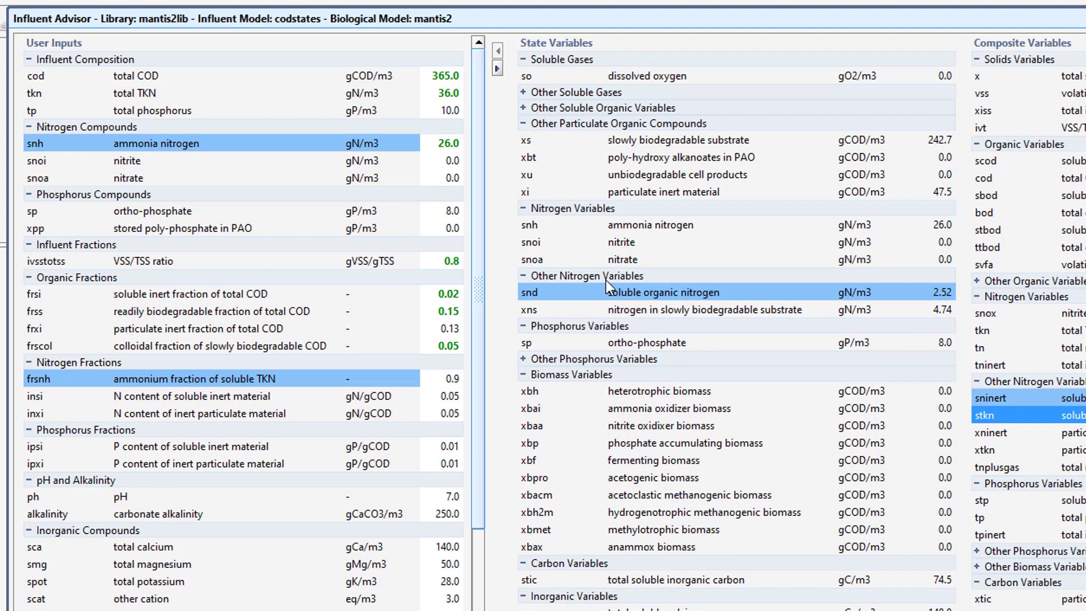
{"action": "left_click", "coordinate": [606, 287]}
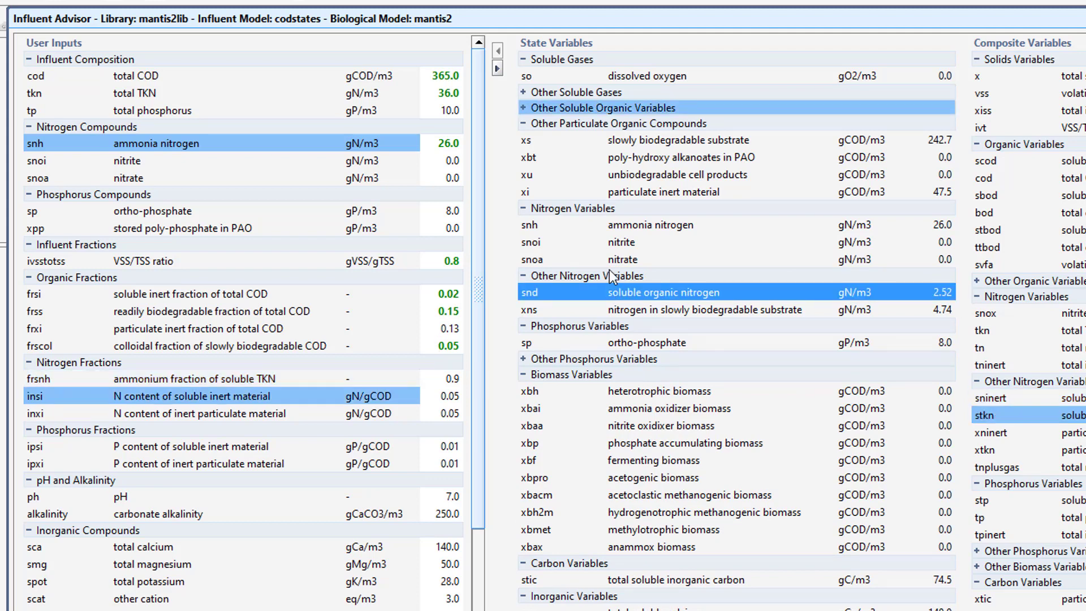
{"action": "double_click", "coordinate": [601, 110]}
{"action": "left_click", "coordinate": [609, 210]}
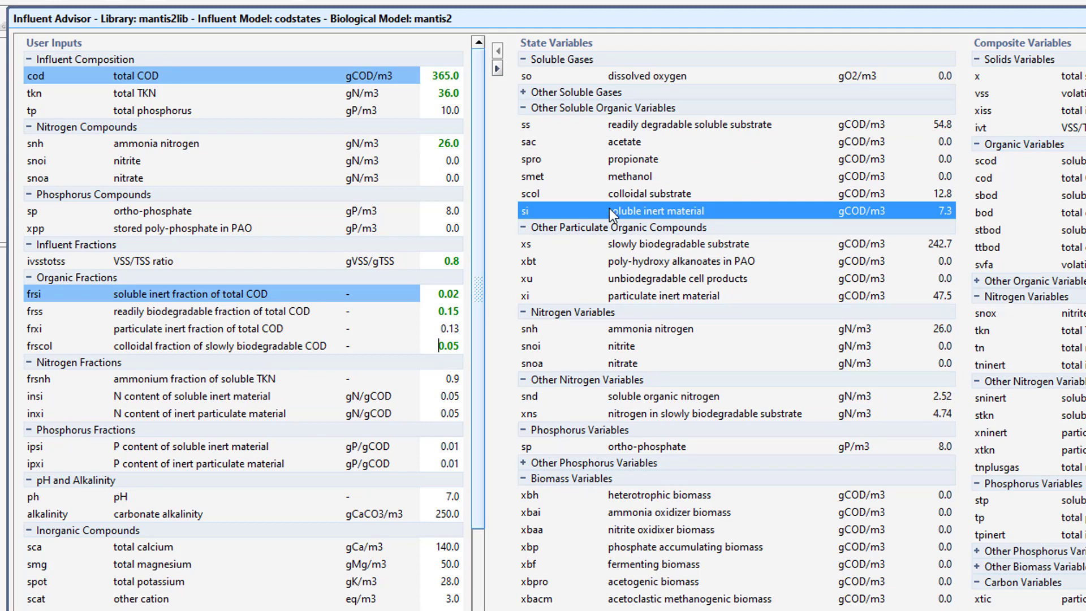
- Set frscol to 0.03 and frsnh to 0.85, correcting first entries of 0.04 and 0.88
{"action": "double_click", "coordinate": [454, 344]}
{"action": "type", "text": "0.04"}
{"action": "double_click", "coordinate": [452, 376]}
{"action": "type", "text": "0.88"}
{"action": "key", "text": "Return"}
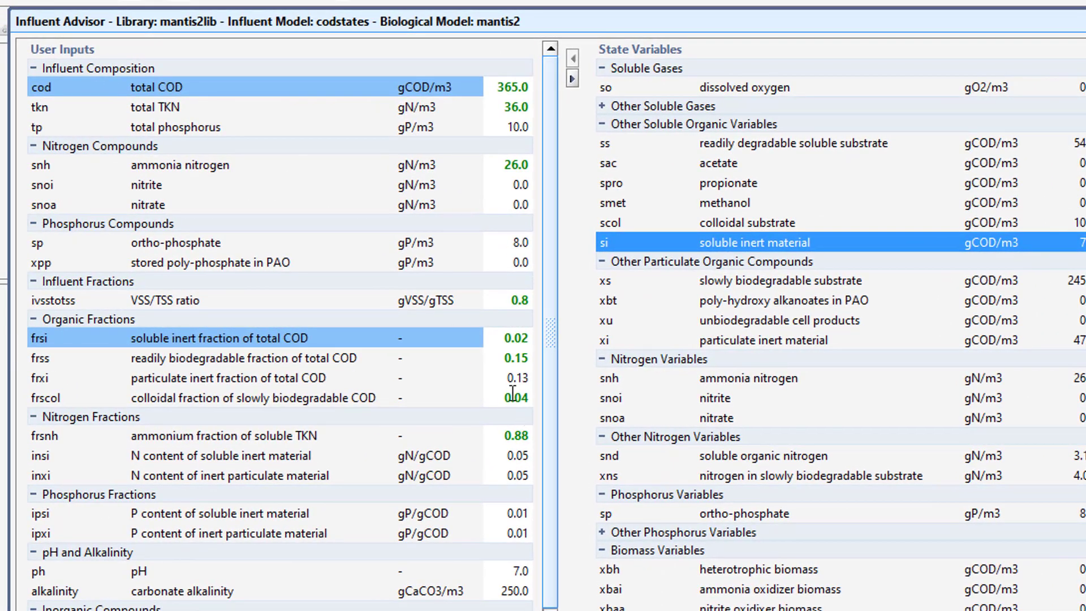
{"action": "left_click", "coordinate": [512, 396]}
{"action": "type", "text": "0.03"}
{"action": "left_click", "coordinate": [525, 431]}
{"action": "type", "text": "0.85"}
{"action": "key", "text": "Return"}
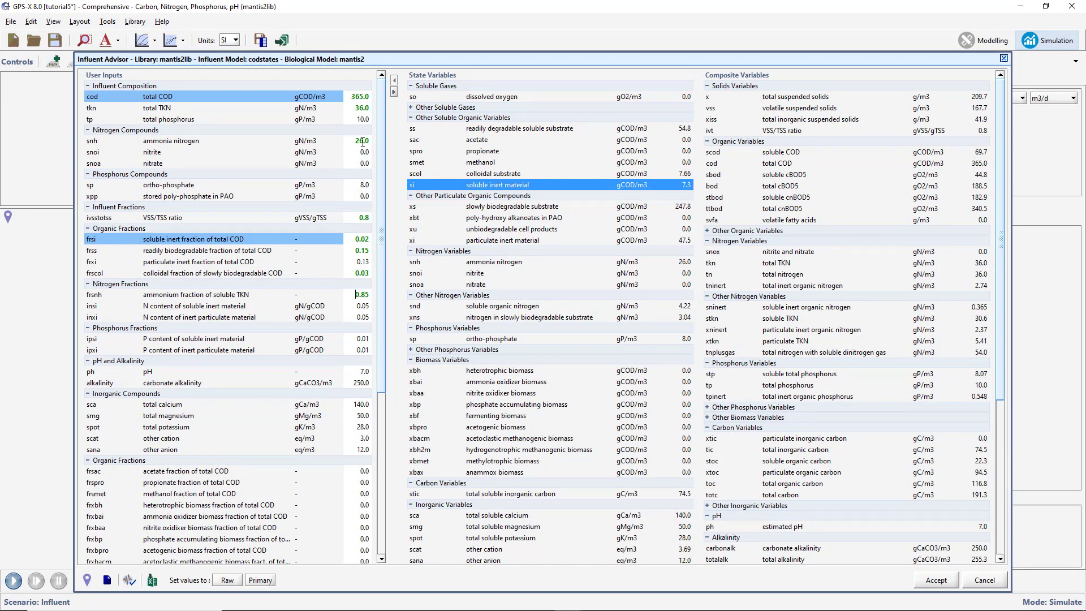
- Set total TKN to 15, try to accept, and dismiss the invalid-values warning
{"action": "double_click", "coordinate": [362, 108]}
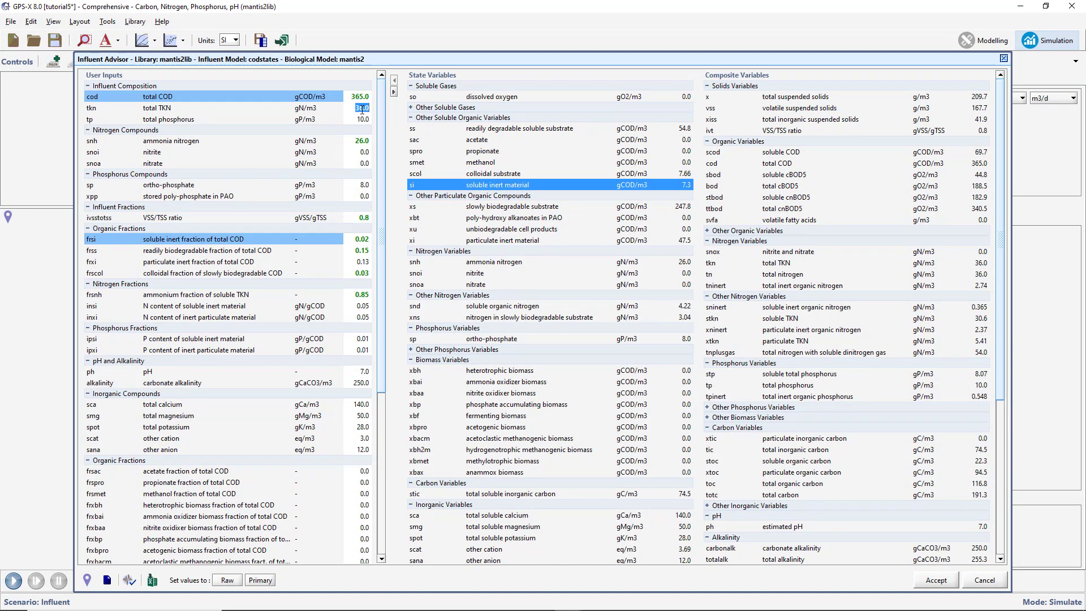
{"action": "type", "text": "15"}
{"action": "key", "text": "Return"}
{"action": "left_click", "coordinate": [933, 580]}
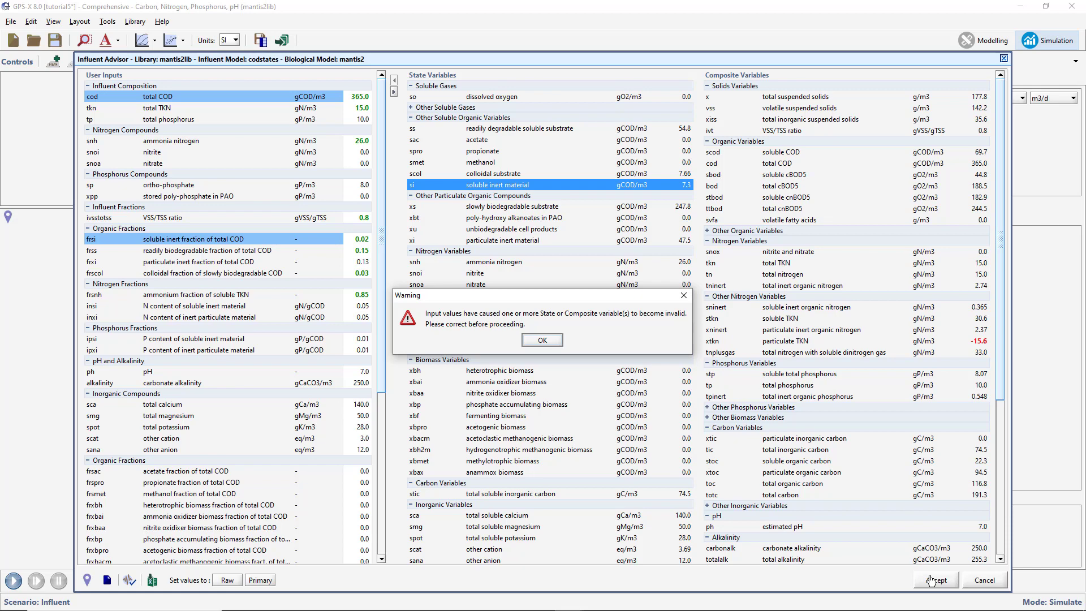
{"action": "left_click", "coordinate": [542, 341]}
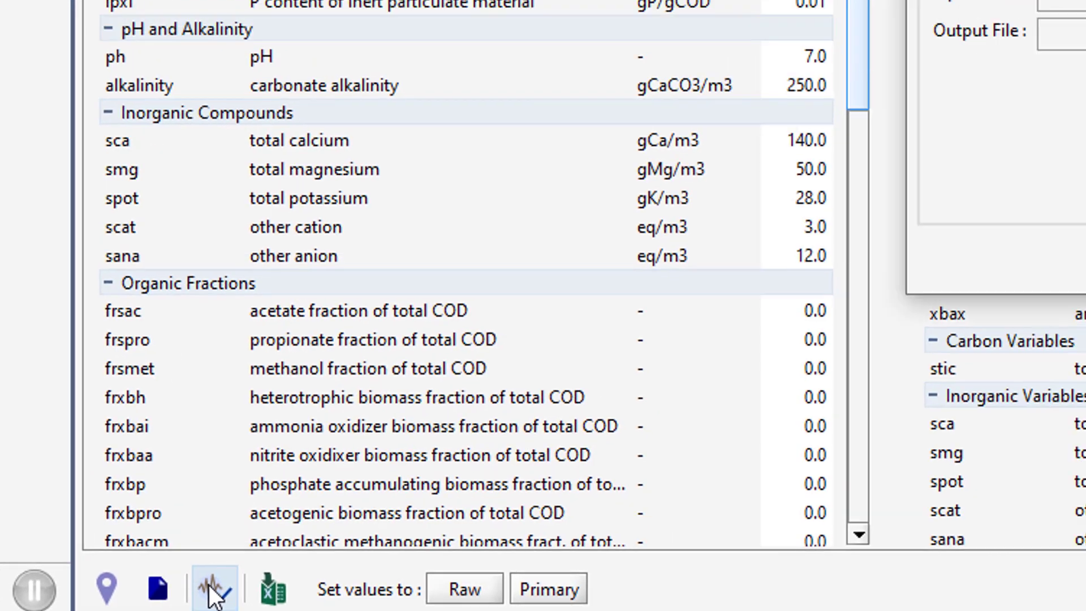
- Launch Dynamic Data Validation using the waveform button below the Influent Advisor
{"action": "left_click", "coordinate": [365, 528]}
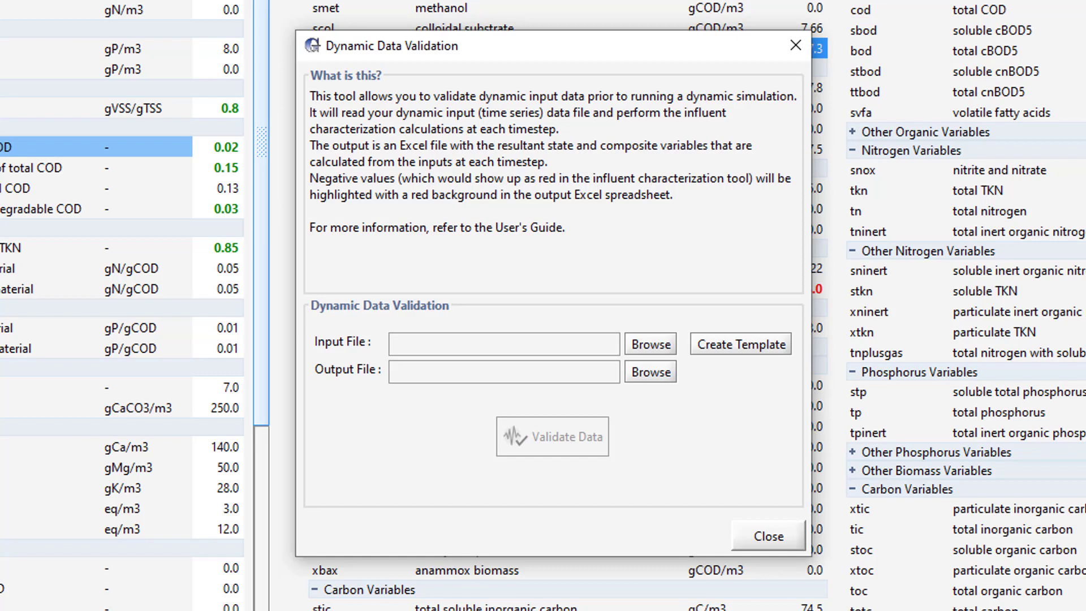
- Start a new input template that includes total COD, total TKN and ammonia nitrogen
{"action": "left_click", "coordinate": [720, 345]}
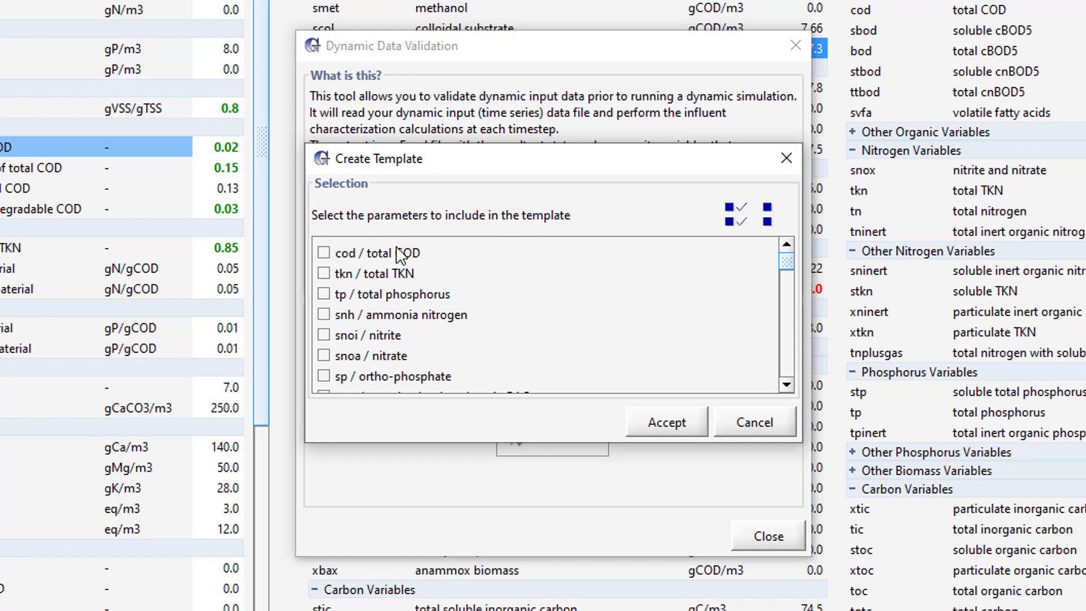
{"action": "left_click", "coordinate": [326, 255]}
{"action": "left_click", "coordinate": [325, 274]}
{"action": "left_click", "coordinate": [325, 315]}
- Accept the template, save it as data-validation.xls, and open it in Excel
{"action": "left_click", "coordinate": [656, 420]}
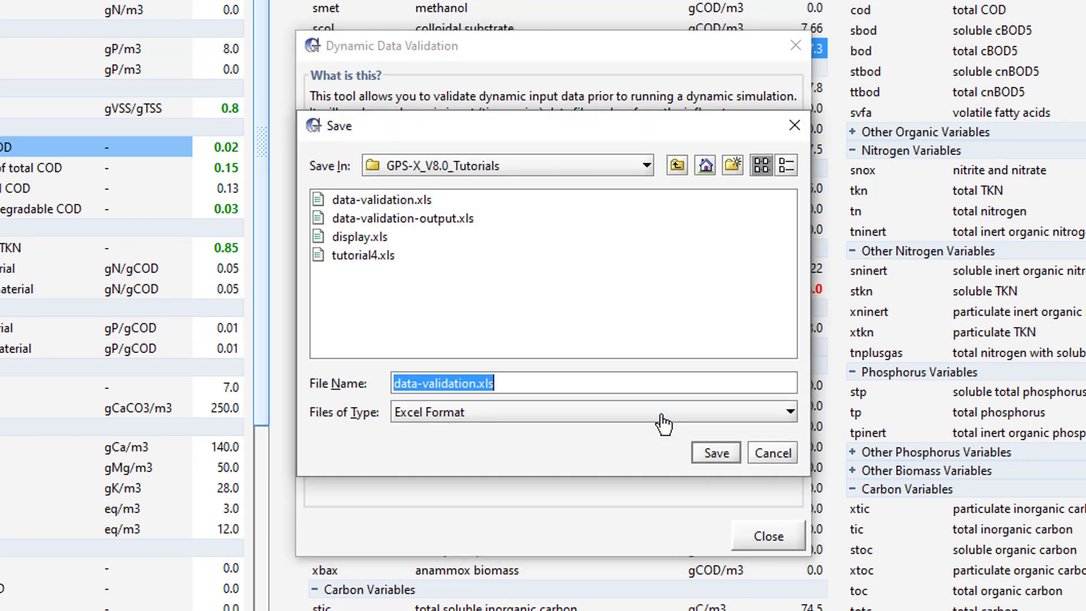
{"action": "left_click", "coordinate": [726, 450]}
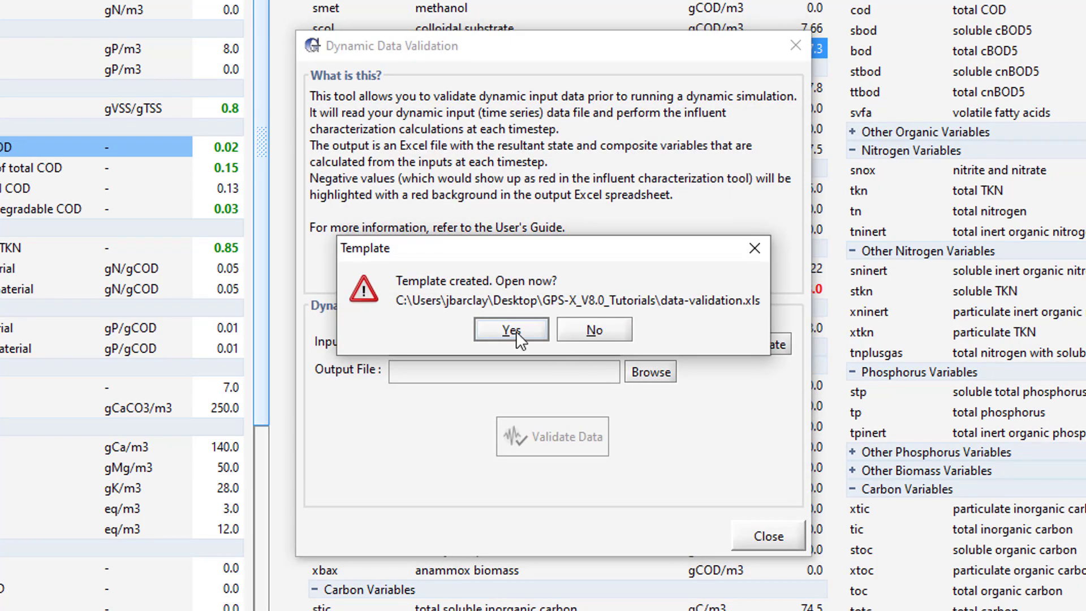
{"action": "left_click", "coordinate": [515, 330]}
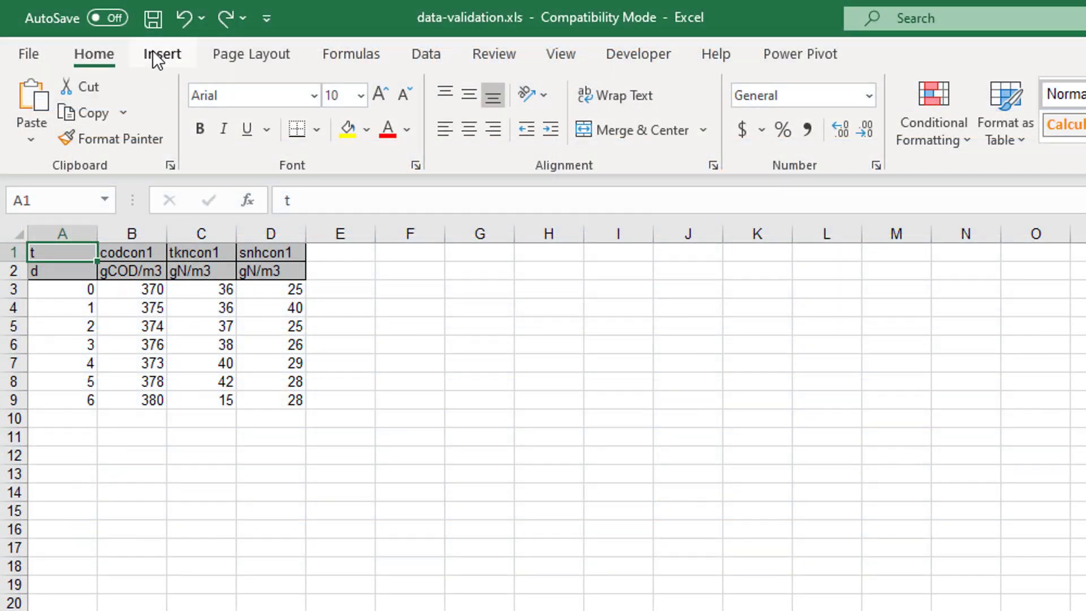
- Save data-validation.xls with the daily codcon1, tkncon1 and snhcon1 values for days 0–6
{"action": "left_click", "coordinate": [157, 30]}
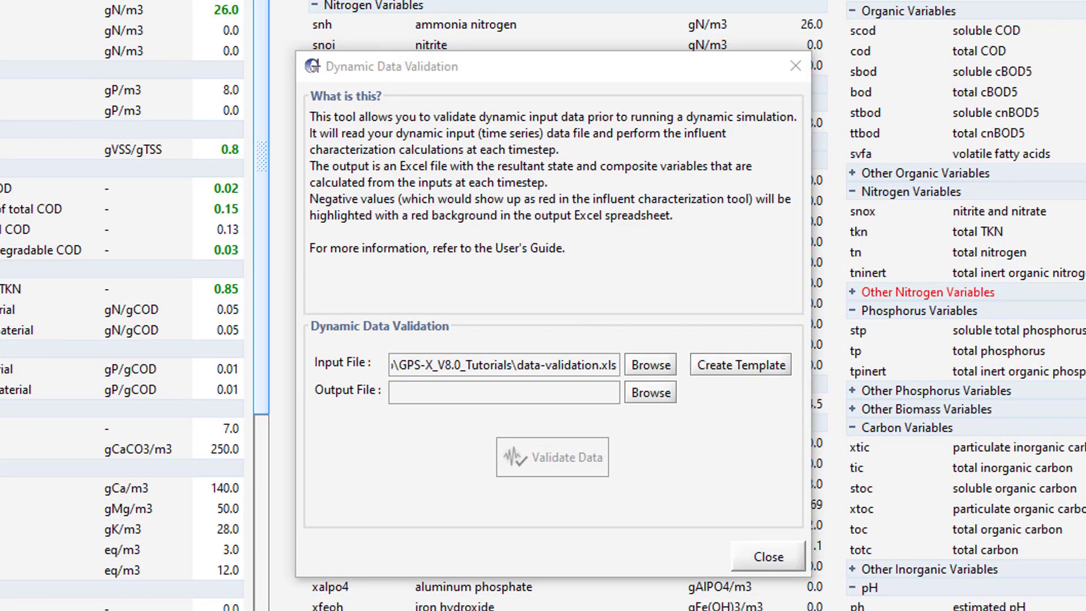
- Set data-validation-output.xls as the output file and run Validate Data
{"action": "left_click", "coordinate": [645, 390]}
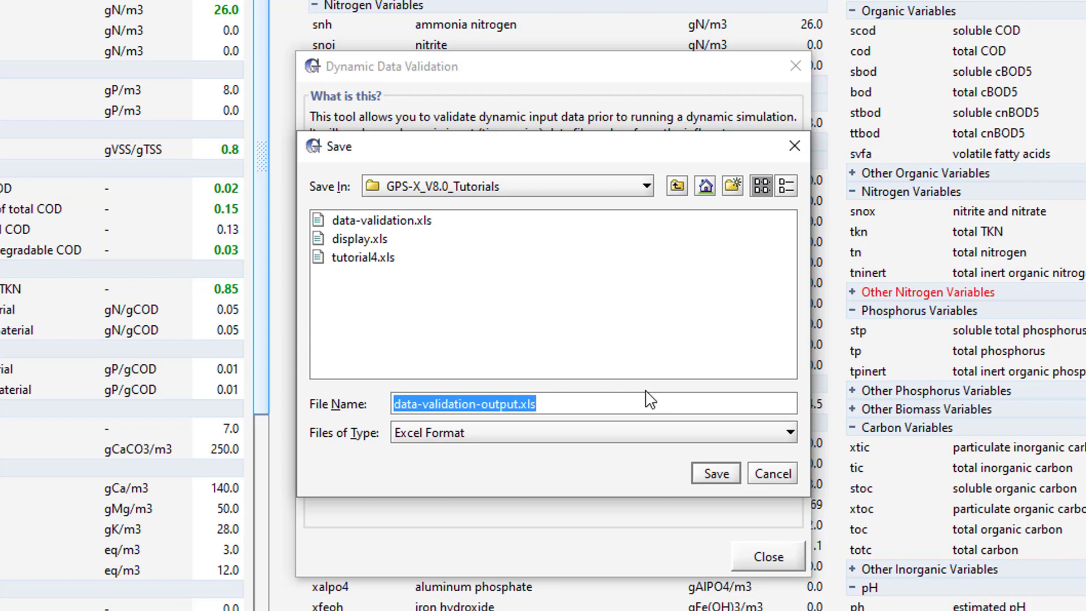
{"action": "left_click", "coordinate": [715, 474]}
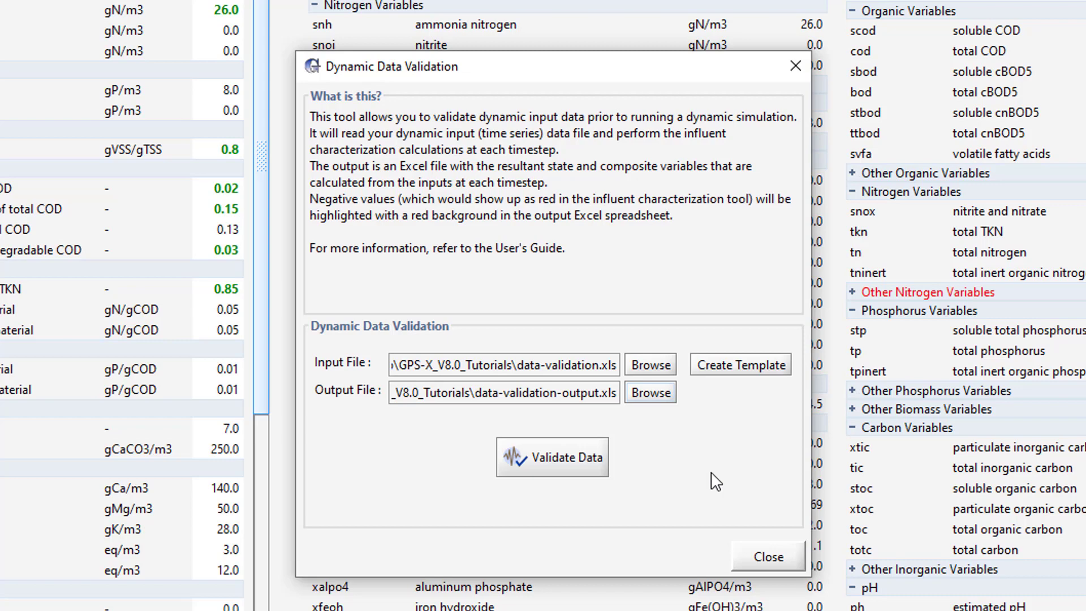
{"action": "left_click", "coordinate": [527, 455]}
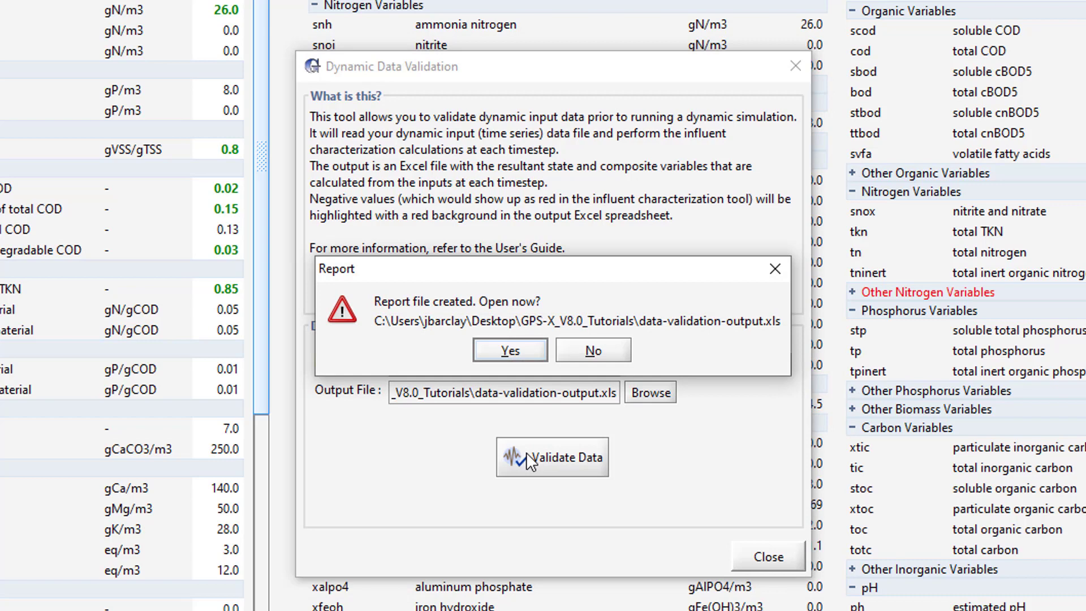
- Confirm the Report prompt to open data-validation-output.xls in Excel
{"action": "left_click", "coordinate": [510, 351]}
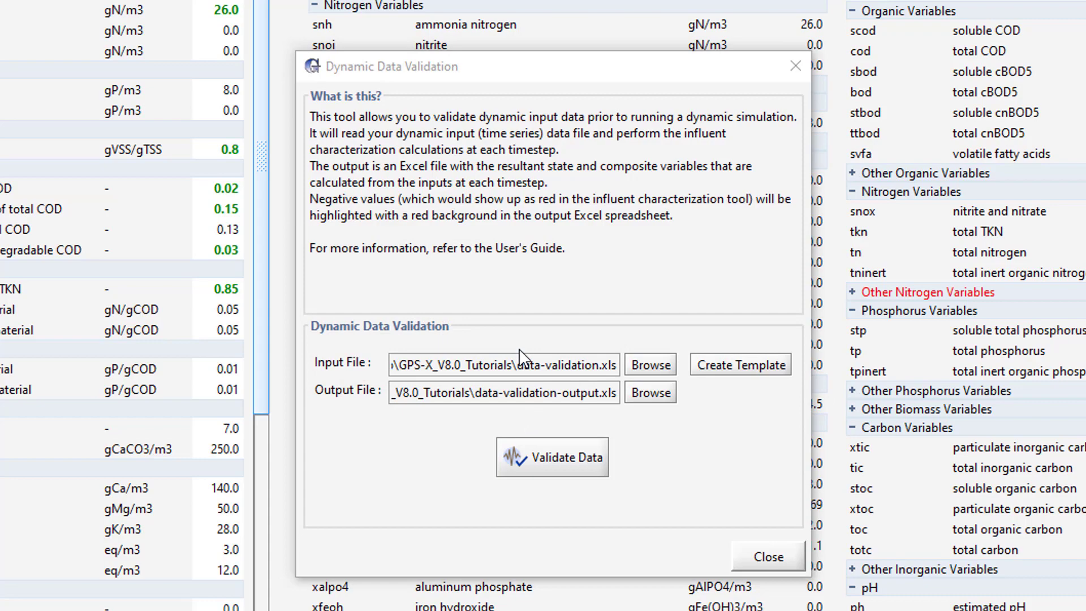